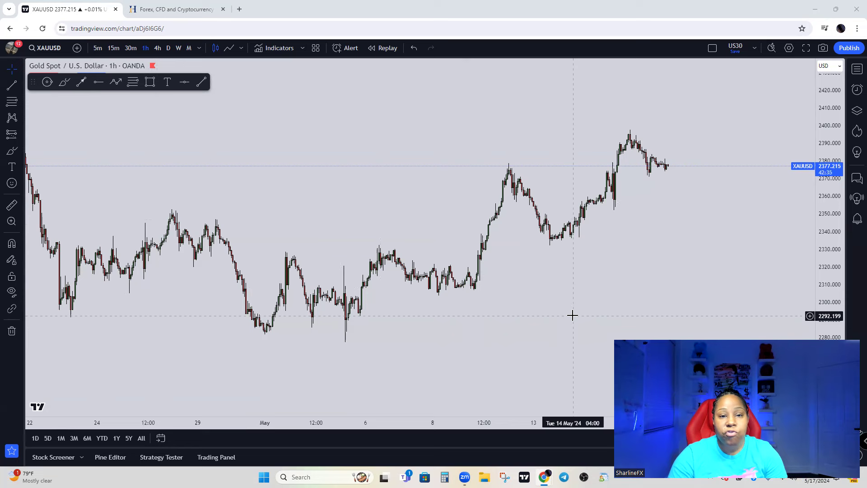
# Step: Place a horizontal ray at about 2307.3 on the hourly gold chart, starting from the 5 May 21:00 candle
pyautogui.scroll(-5, 548, 305)
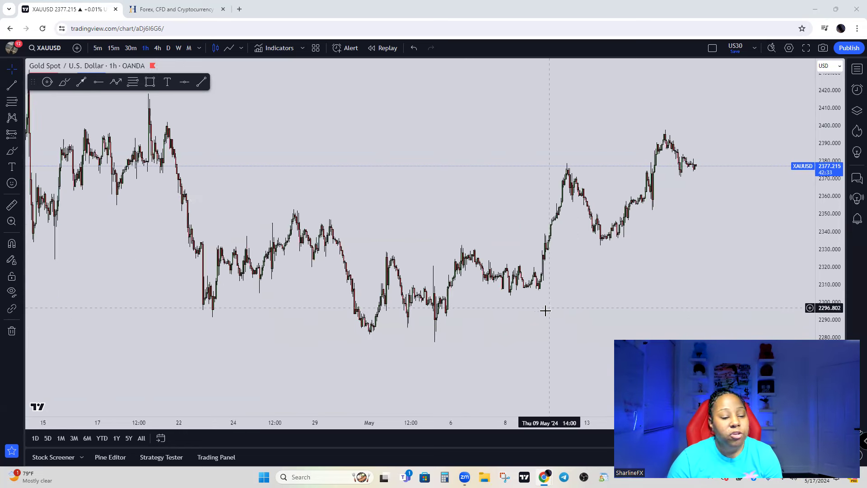
pyautogui.moveTo(532, 313); pyautogui.dragTo(460, 345)
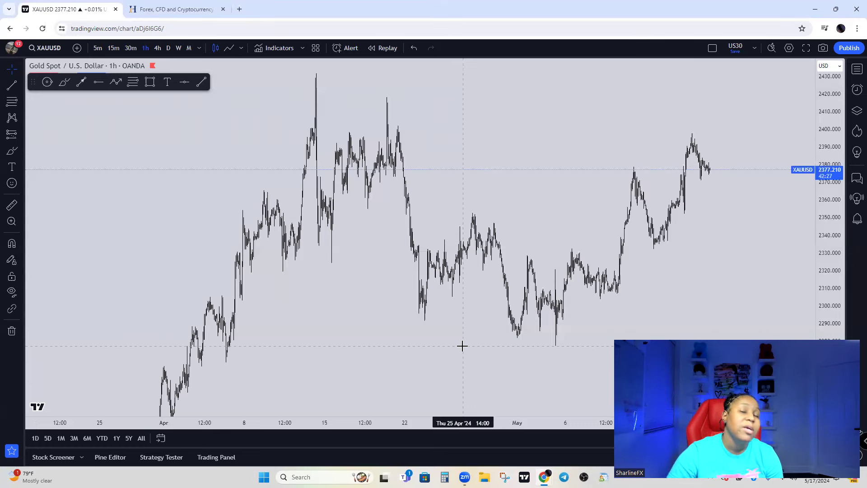
pyautogui.scroll(3, 461, 345)
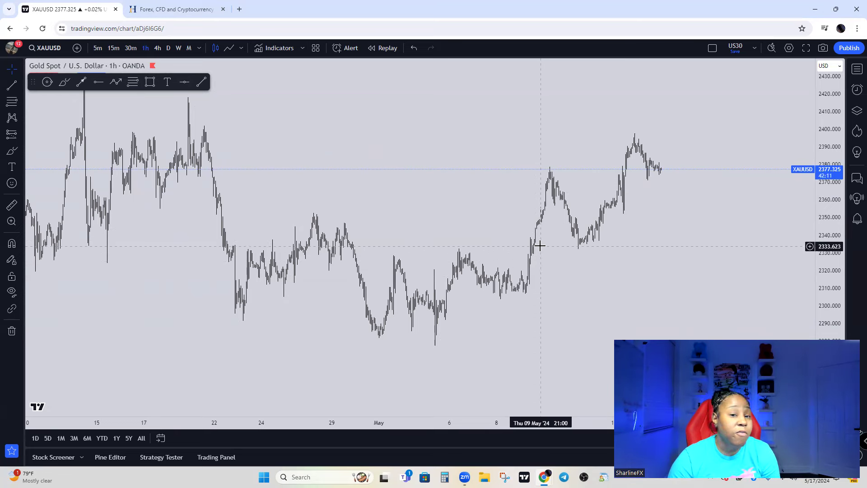
pyautogui.scroll(3, 555, 265)
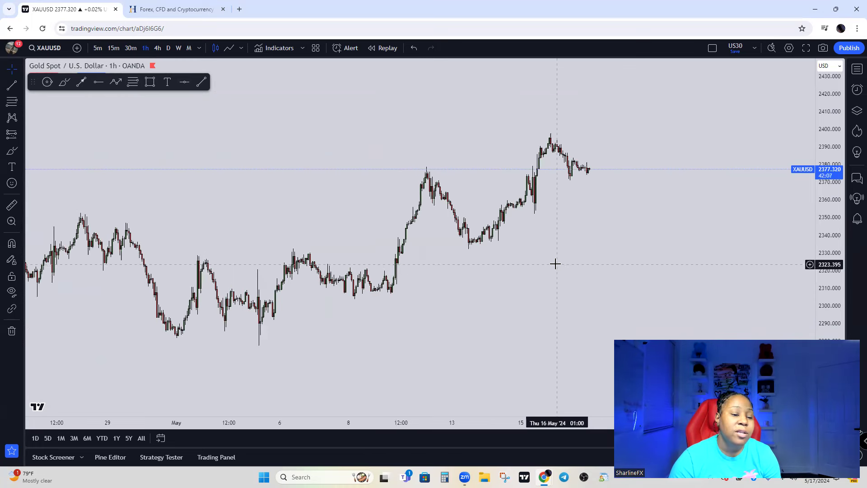
pyautogui.scroll(-2, 555, 264)
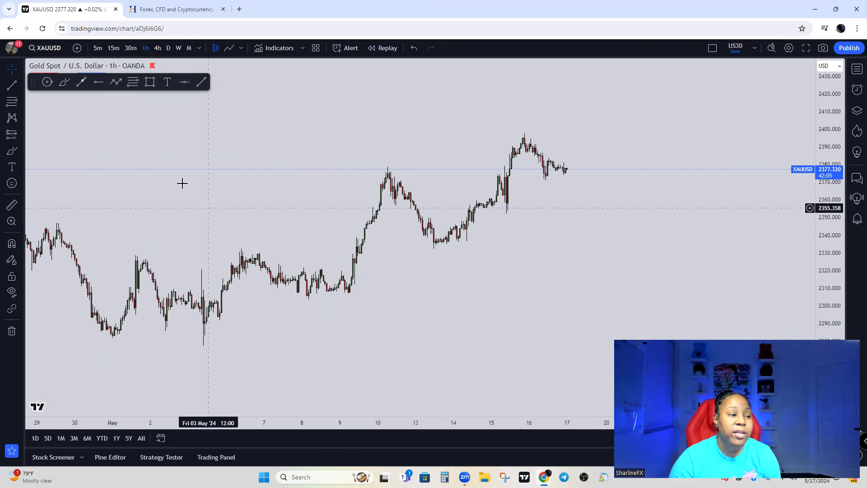
pyautogui.click(99, 84)
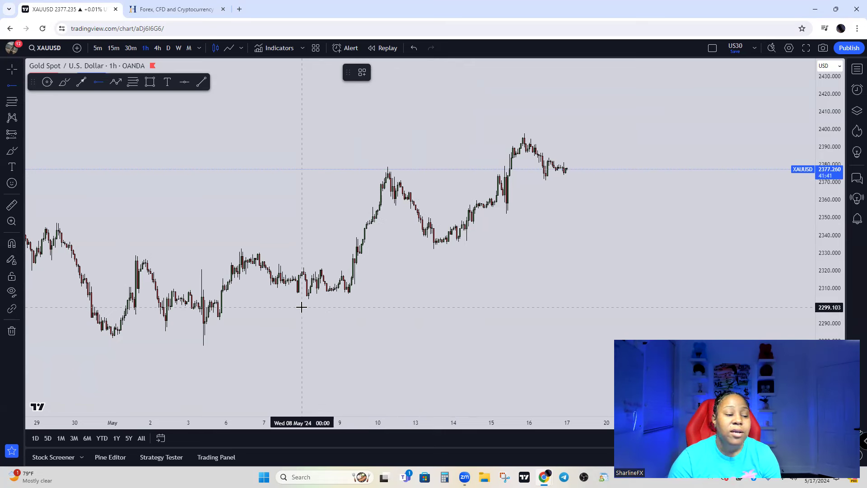
pyautogui.click(221, 299)
pyautogui.scroll(-2, 280, 294)
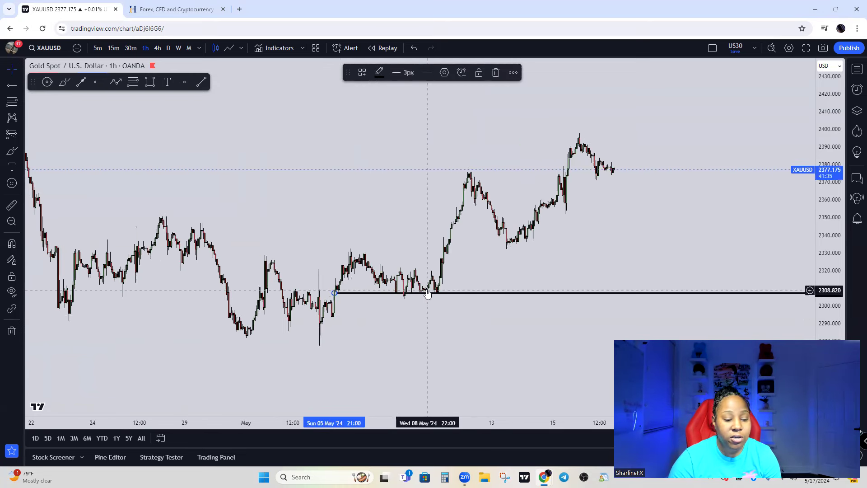
pyautogui.click(383, 309)
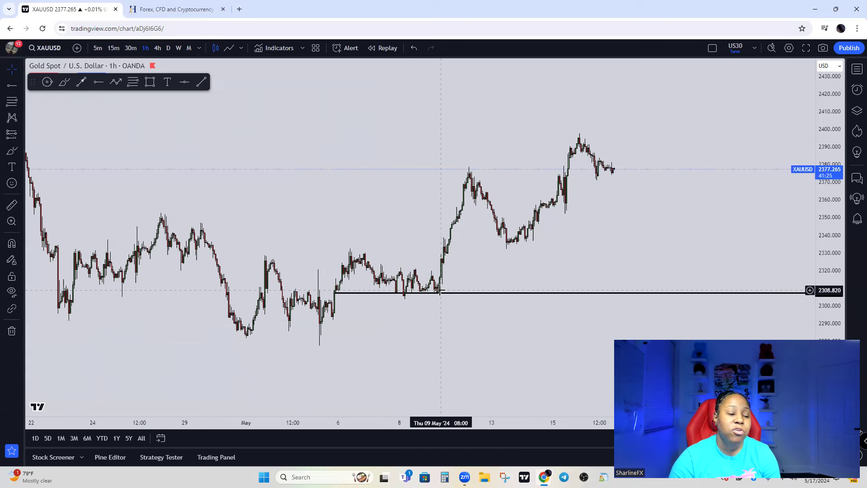
# Step: Examine the hourly gold price action around the horizontal ray and the rally that follows it
pyautogui.moveTo(488, 331); pyautogui.dragTo(495, 330)
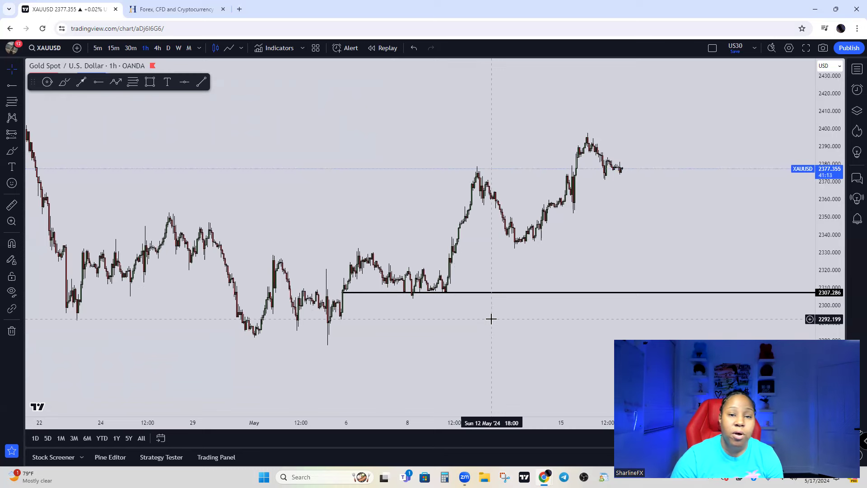
pyautogui.moveTo(445, 341); pyautogui.dragTo(458, 340)
pyautogui.scroll(2, 459, 340)
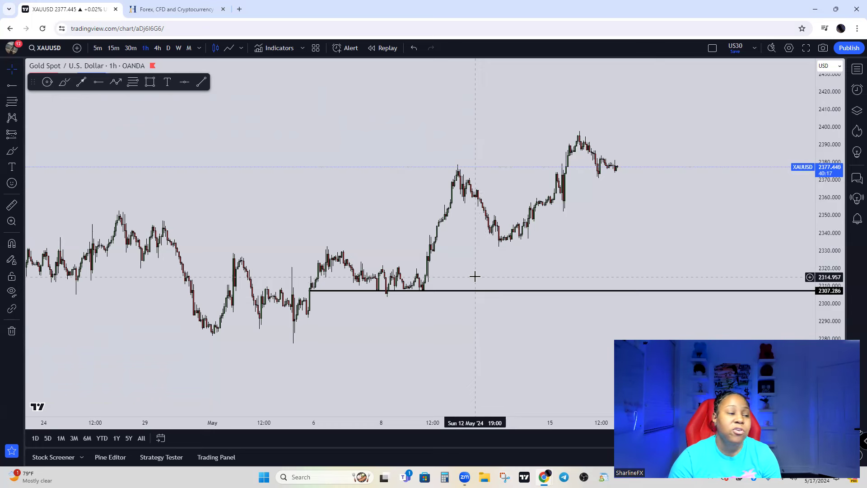
pyautogui.moveTo(549, 267); pyautogui.dragTo(642, 288)
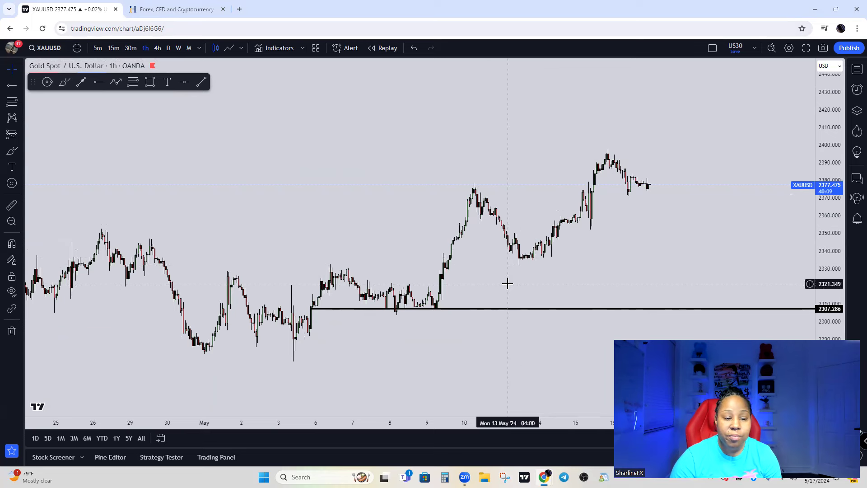
pyautogui.moveTo(507, 283); pyautogui.dragTo(506, 261)
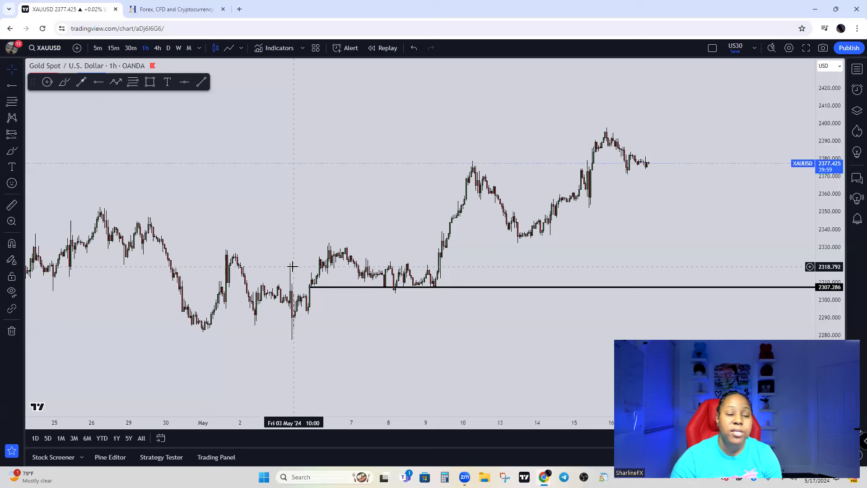
pyautogui.scroll(-3, 292, 266)
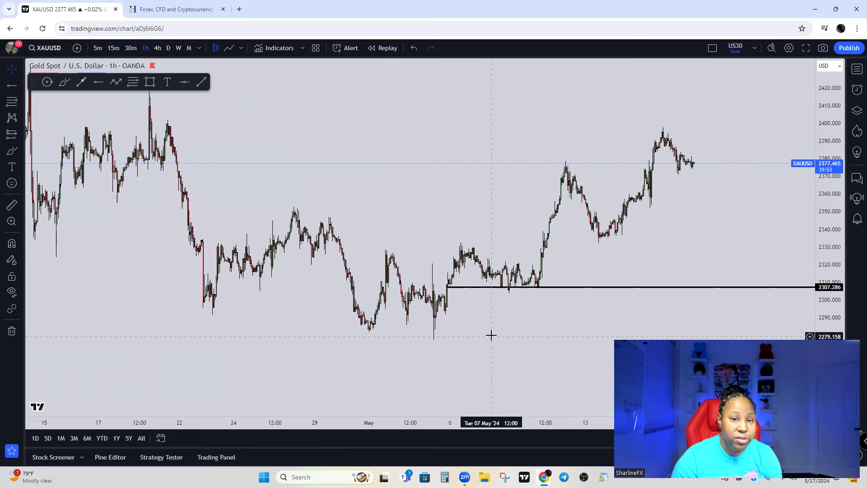
pyautogui.scroll(1, 488, 335)
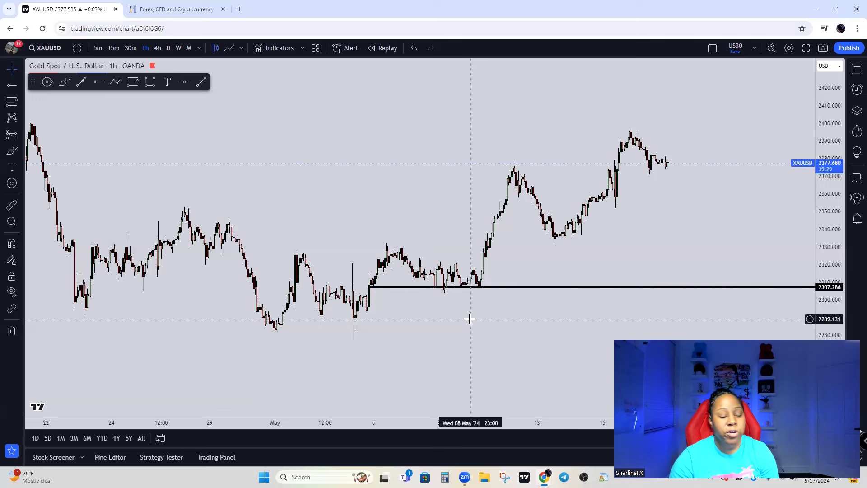
pyautogui.moveTo(471, 316)
pyautogui.mouseDown()
pyautogui.moveTo(601, 334)
pyautogui.moveTo(511, 333)
pyautogui.mouseUp()
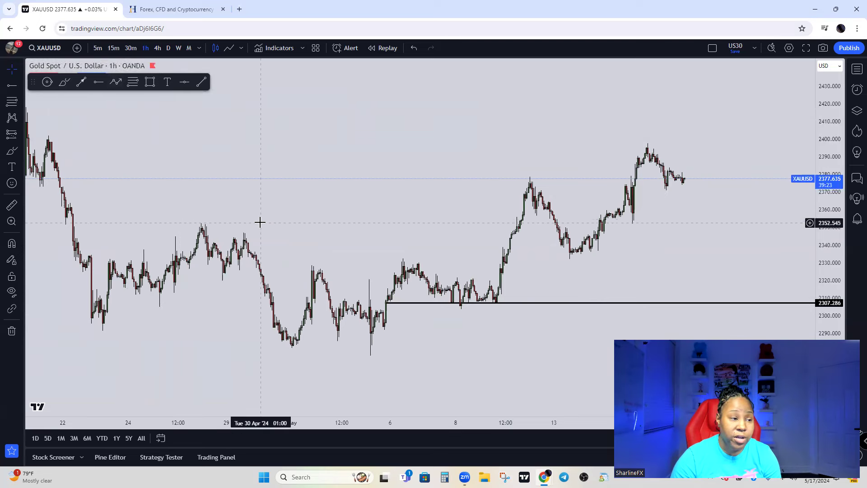
# Step: Switch the gold chart to the 4-hour timeframe and bring the April to May price action into view
pyautogui.click(158, 49)
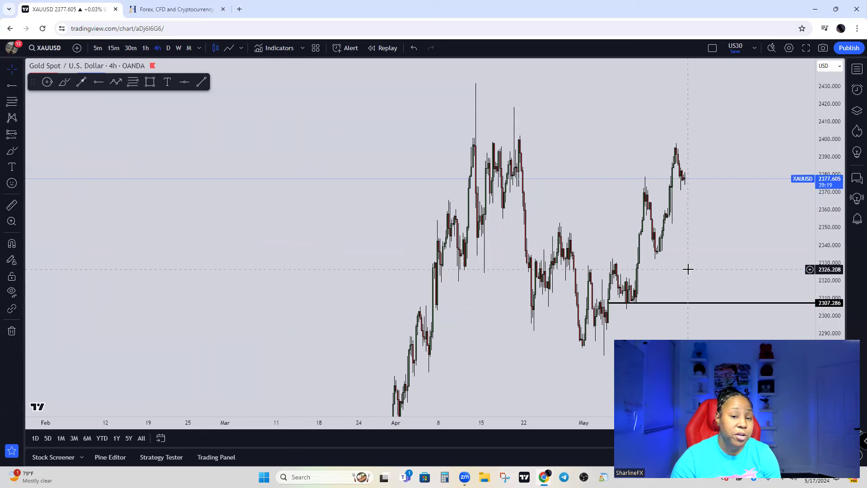
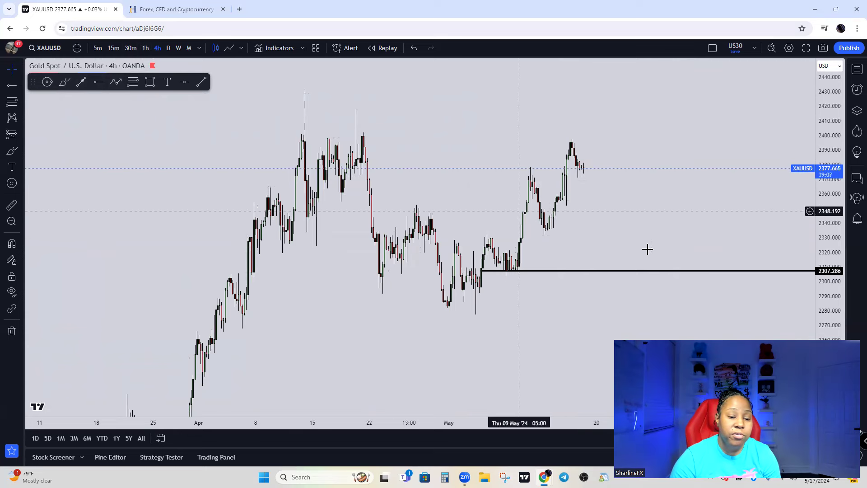
pyautogui.scroll(4, 660, 263)
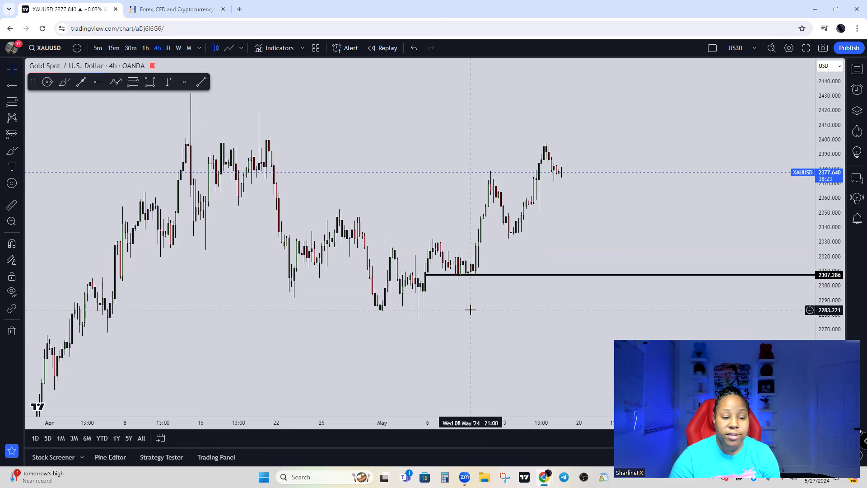
pyautogui.scroll(1, 468, 308)
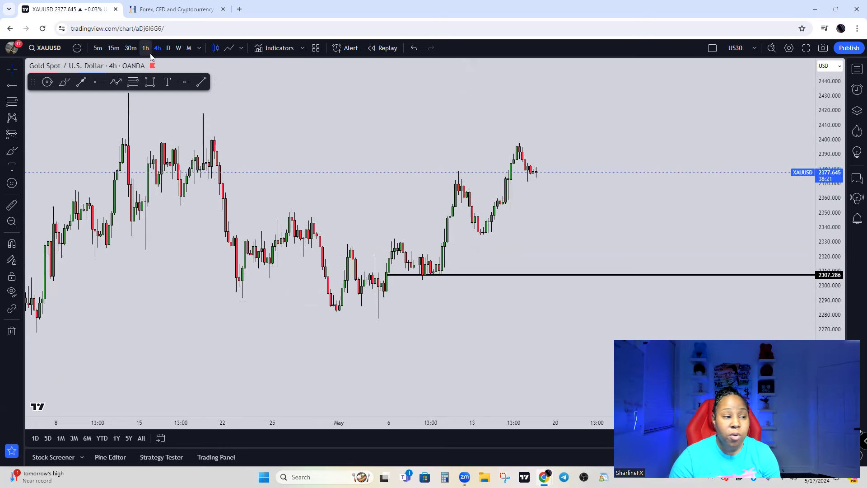
pyautogui.hscroll(-1, 495, 265)
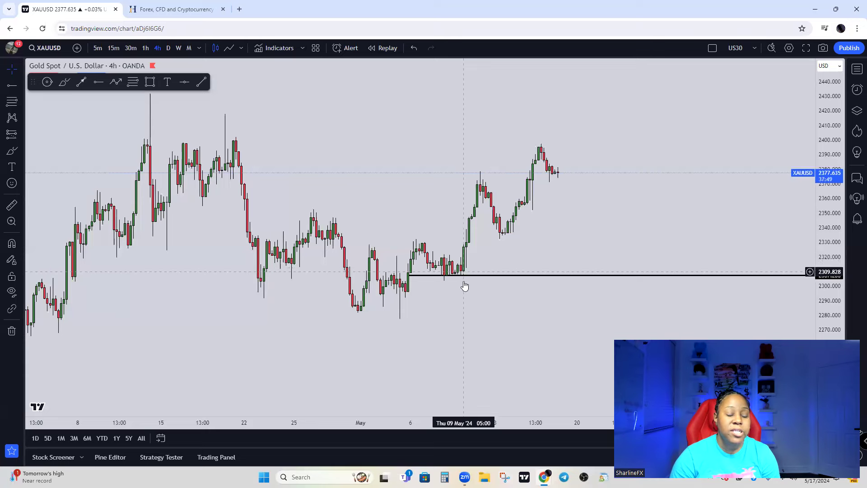
pyautogui.scroll(2, 464, 284)
# Step: Draw a rectangle zone from about 2310 down to about 2302 around the horizontal ray, starting at the ray's origin
pyautogui.click(150, 82)
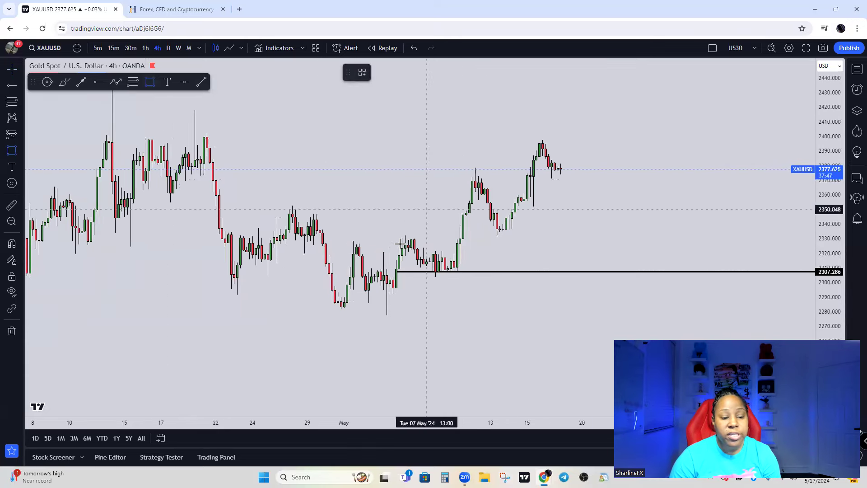
pyautogui.moveTo(395, 267); pyautogui.dragTo(472, 282)
pyautogui.click(475, 293)
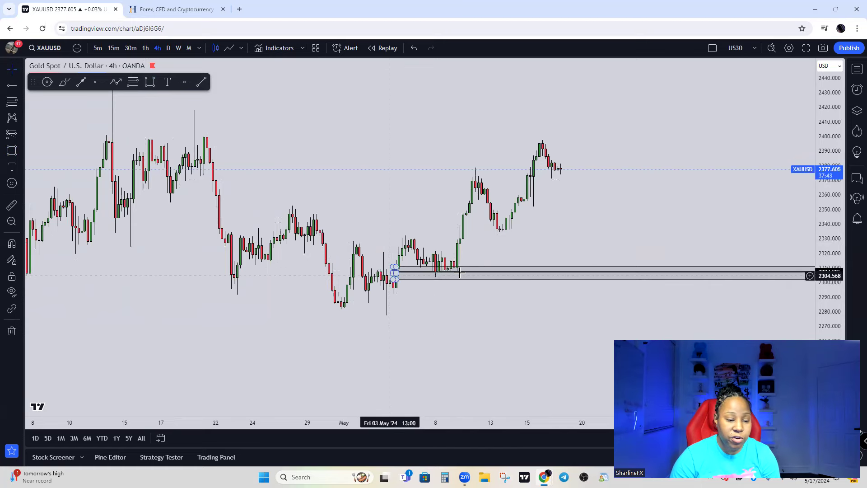
# Step: Draw a second rectangle zone from about 2295 down to about 2289 beneath the first, starting at the early-May lows
pyautogui.moveTo(435, 280); pyautogui.dragTo(506, 310)
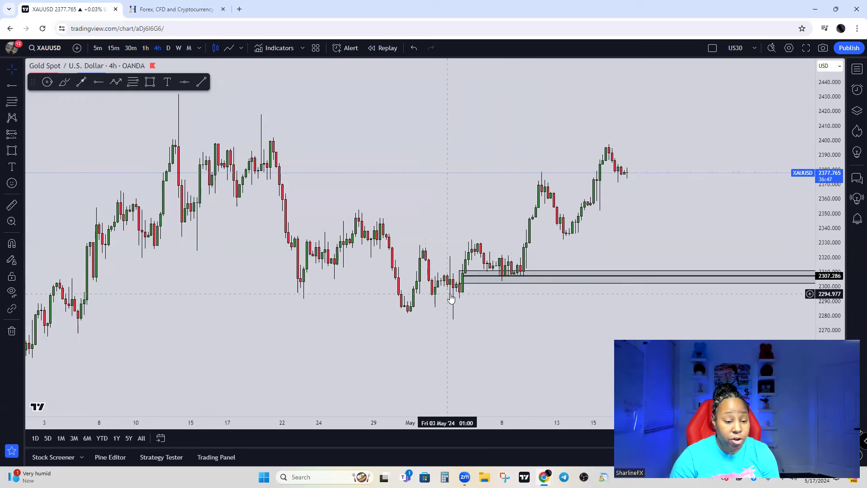
pyautogui.click(150, 81)
pyautogui.click(425, 294)
pyautogui.click(426, 302)
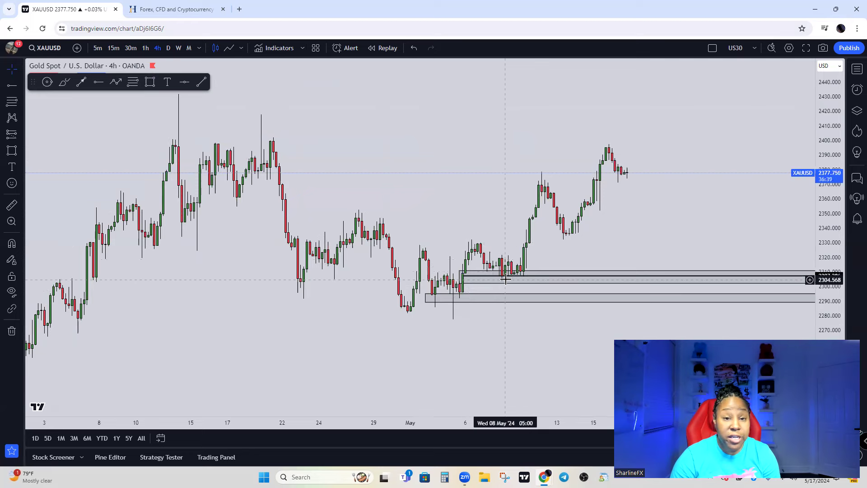
pyautogui.click(524, 276)
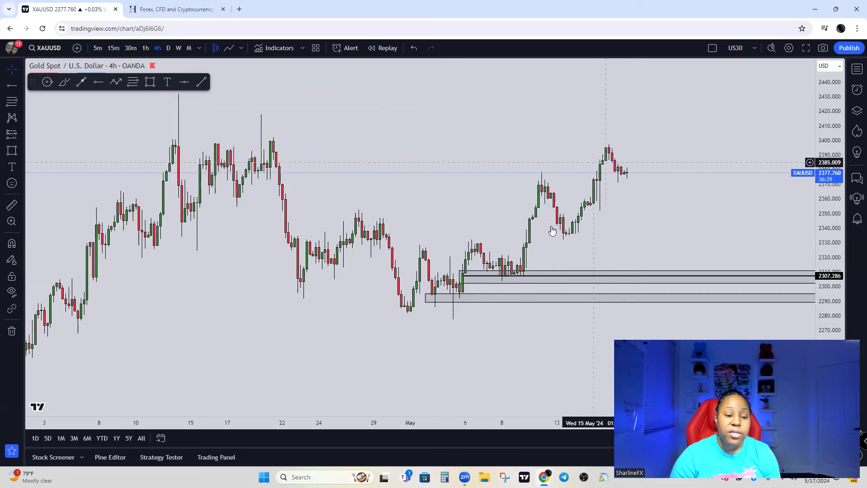
# Step: Draw an upward arrow beneath the rising lows, from below the early-May bottom to about 2378 beyond the latest candle
pyautogui.click(81, 81)
pyautogui.click(413, 326)
pyautogui.click(689, 172)
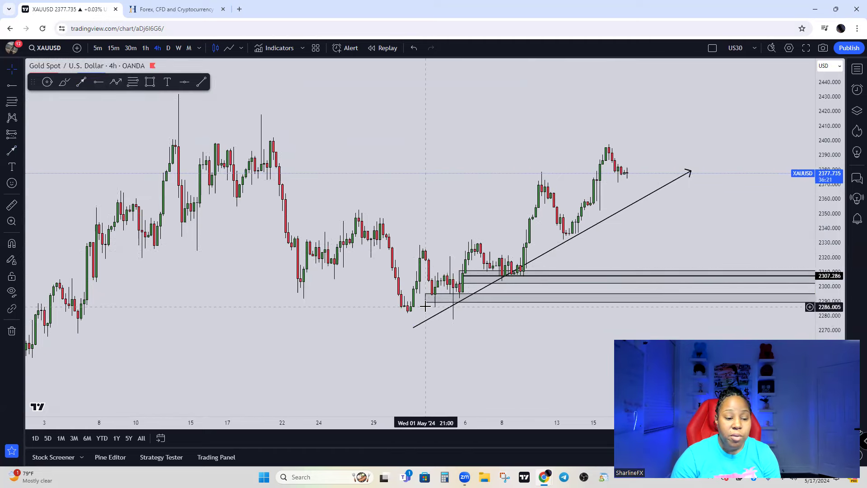
# Step: Trace the May uptrend with a path through its swing lows and highs, from about 2295 up to about 2399
pyautogui.click(116, 81)
pyautogui.click(396, 293)
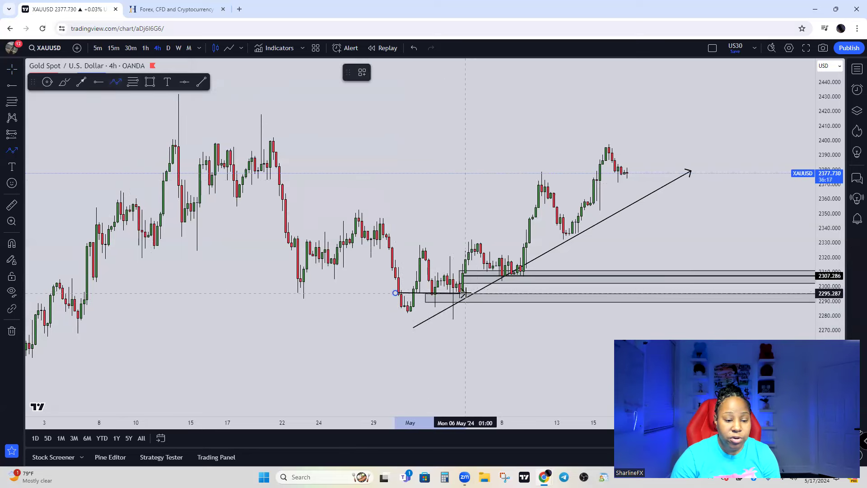
pyautogui.click(466, 293)
pyautogui.click(483, 240)
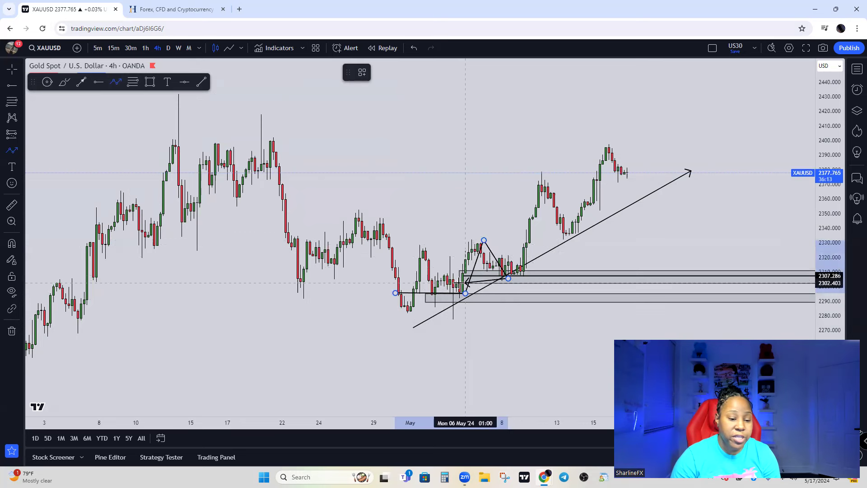
pyautogui.click(508, 278)
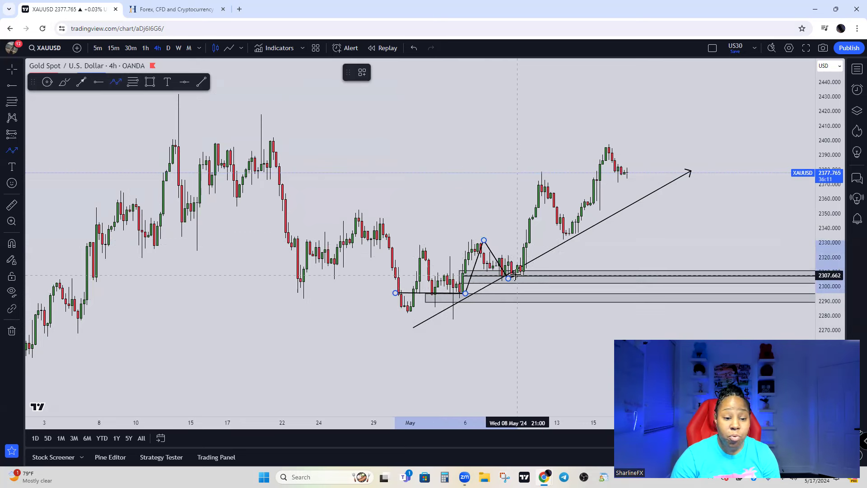
pyautogui.click(541, 175)
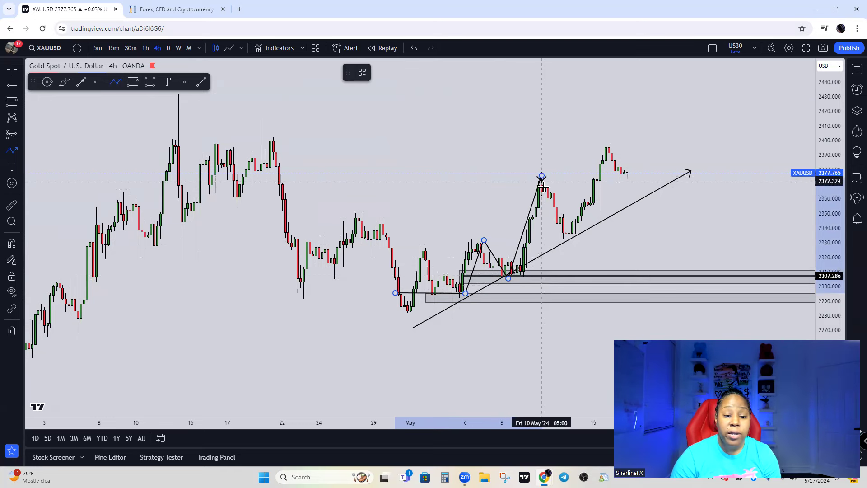
pyautogui.click(569, 238)
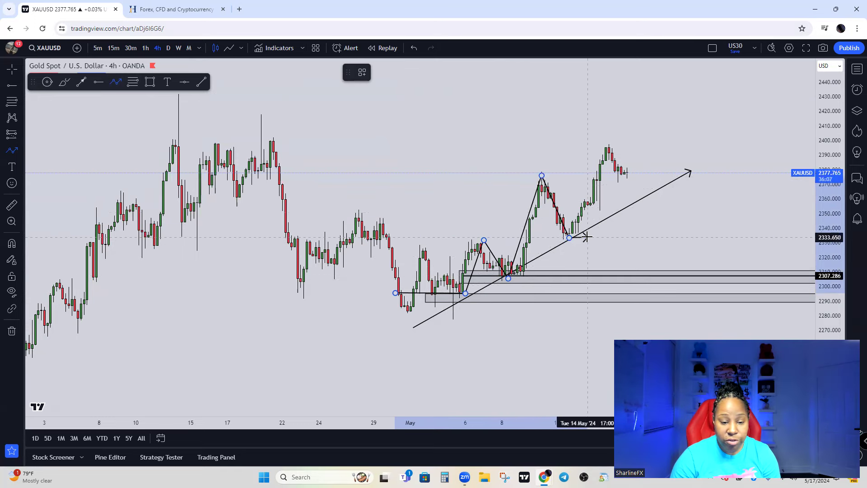
pyautogui.click(587, 237)
pyautogui.click(611, 141)
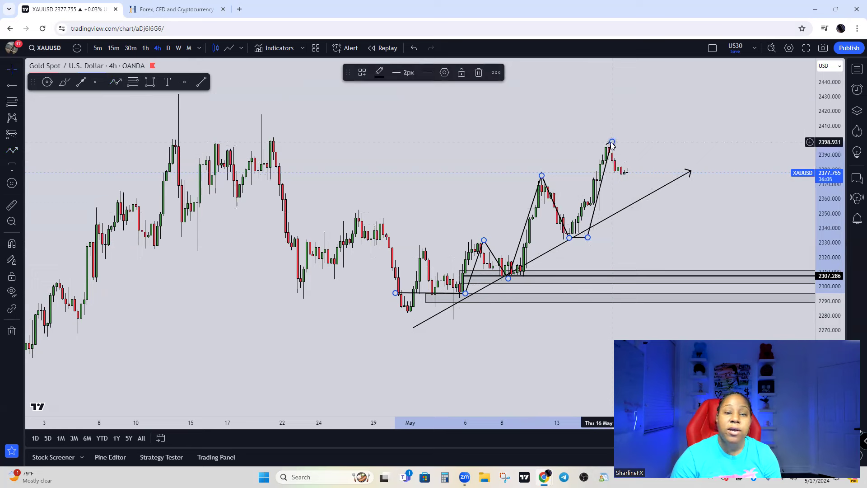
pyautogui.click(649, 147)
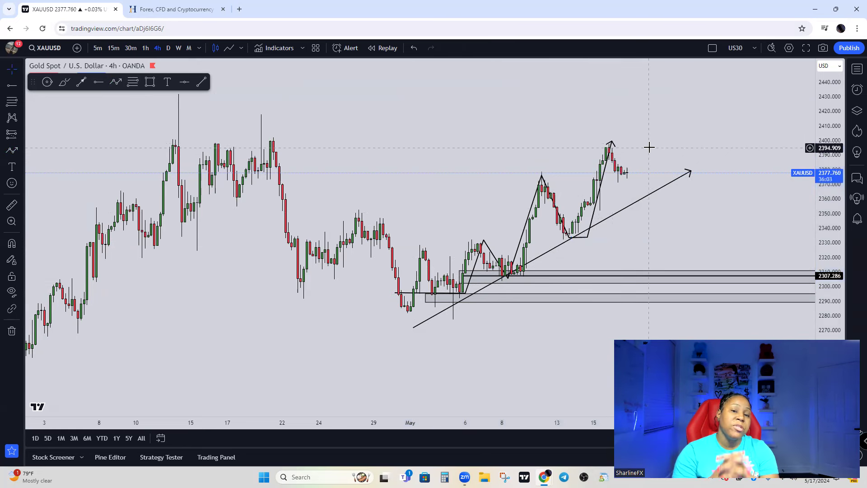
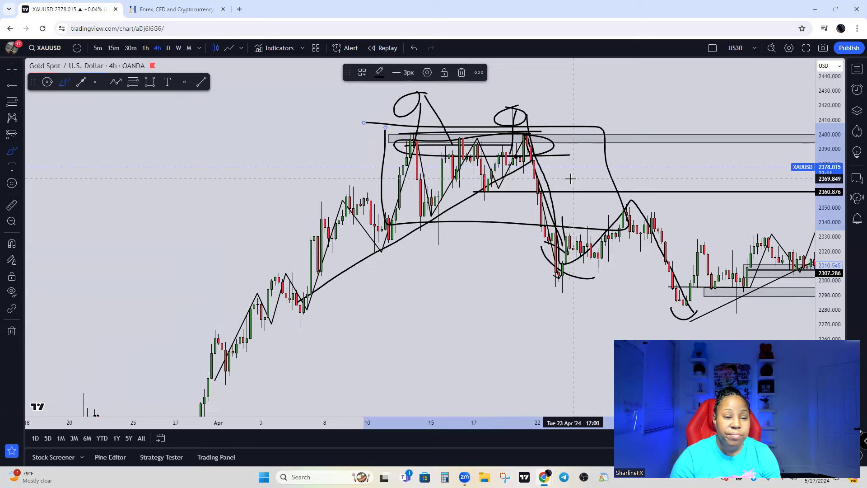
# Step: Remove all drawings from the XAUUSD chart
pyautogui.rightClick(605, 107)
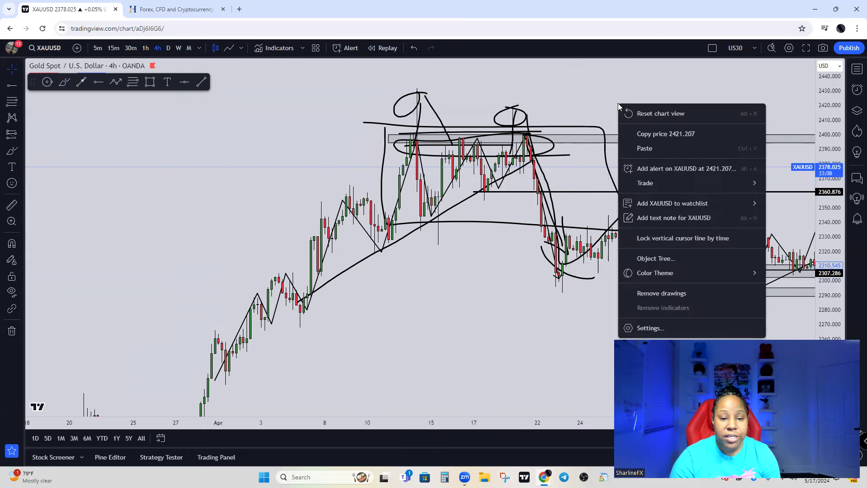
pyautogui.click(679, 294)
pyautogui.moveTo(584, 181); pyautogui.dragTo(507, 217)
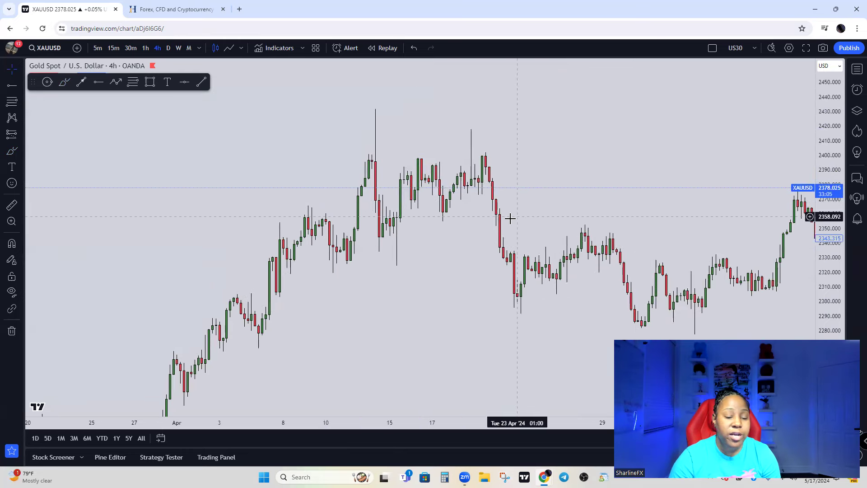
pyautogui.moveTo(600, 224); pyautogui.dragTo(629, 220)
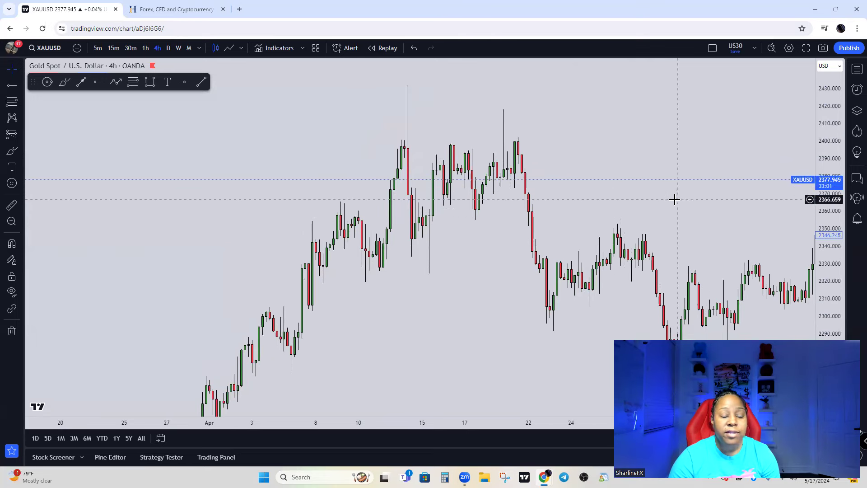
pyautogui.moveTo(670, 200); pyautogui.dragTo(636, 201)
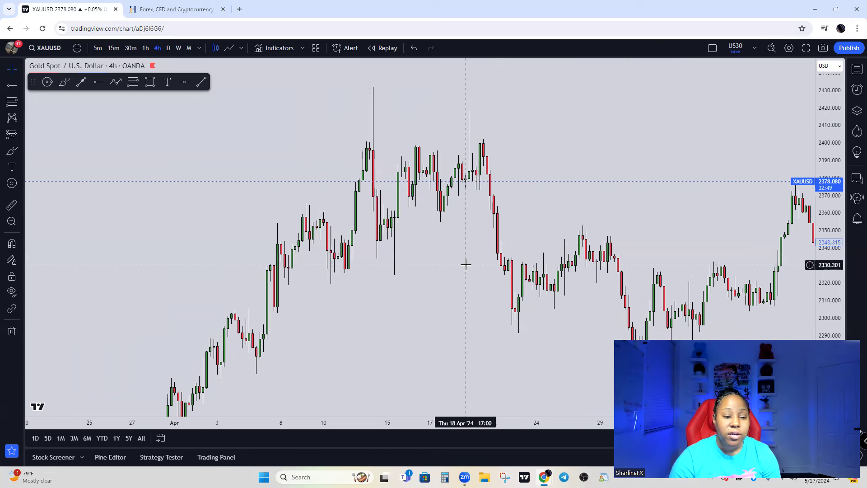
pyautogui.moveTo(453, 271); pyautogui.dragTo(501, 236)
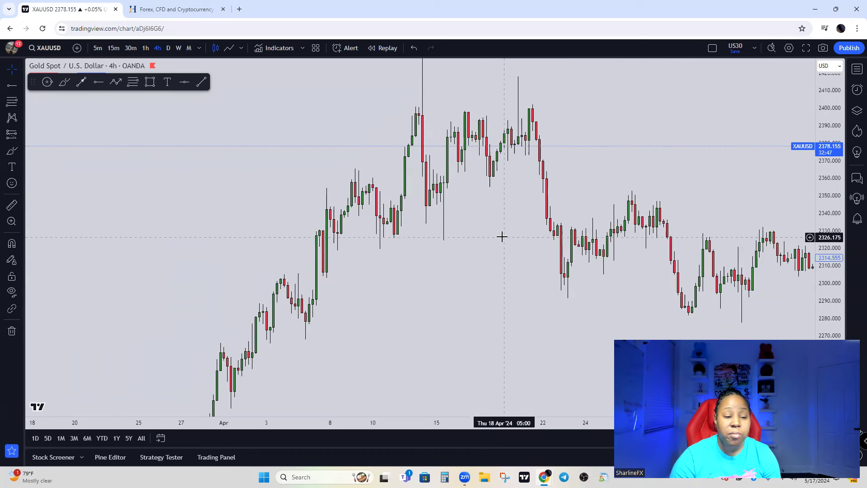
# Step: Draw a path from about 2310 through the May swings, projecting a pullback to about 2352 and a rally to about 2461
pyautogui.scroll(-5, 499, 238)
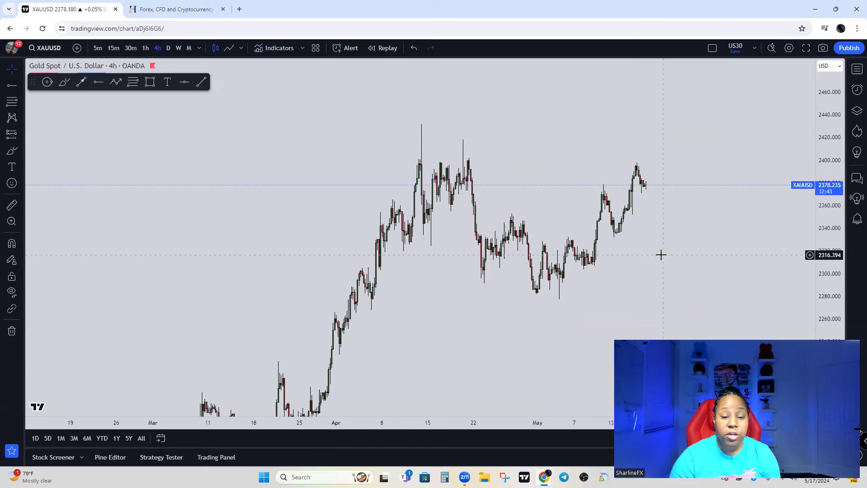
pyautogui.scroll(2, 659, 252)
pyautogui.click(116, 82)
pyautogui.click(539, 262)
pyautogui.click(554, 189)
pyautogui.click(566, 237)
pyautogui.click(595, 166)
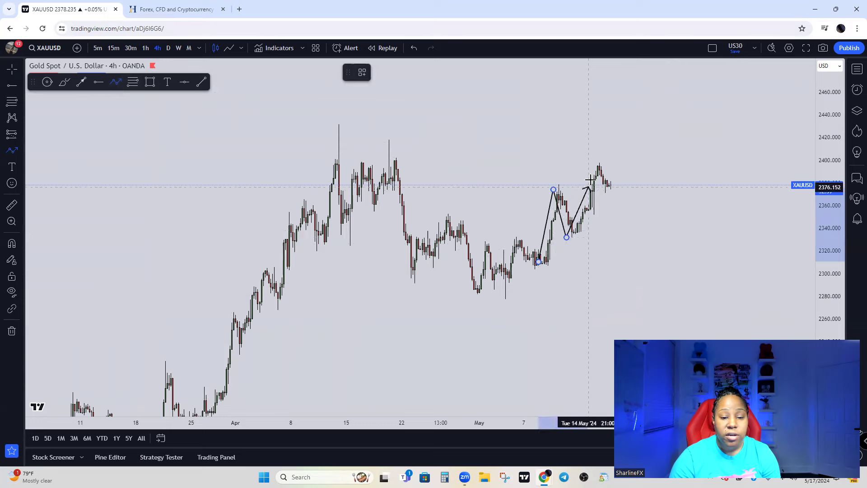
pyautogui.click(630, 214)
pyautogui.doubleClick(688, 91)
pyautogui.click(661, 226)
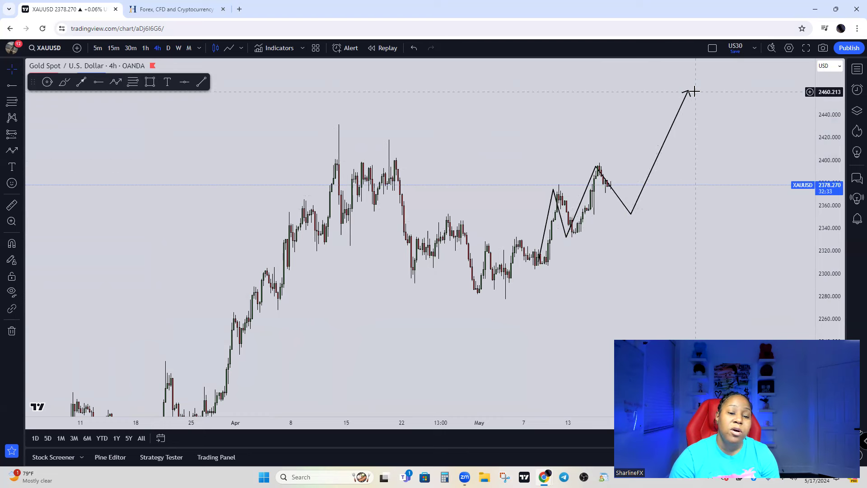
# Step: Place a long position at the projected pullback low with entry at about 2360, target about 2456 and stop about 2297
pyautogui.click(12, 134)
pyautogui.click(59, 287)
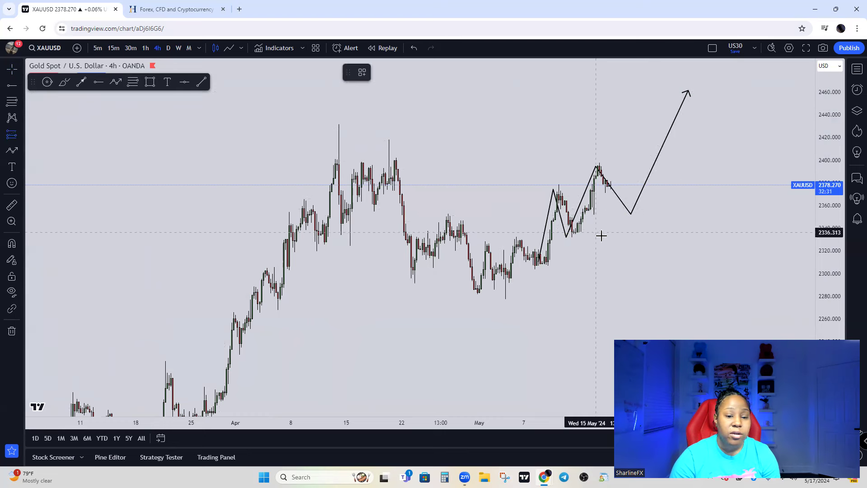
pyautogui.click(634, 205)
pyautogui.moveTo(634, 283); pyautogui.dragTo(551, 298)
pyautogui.click(629, 276)
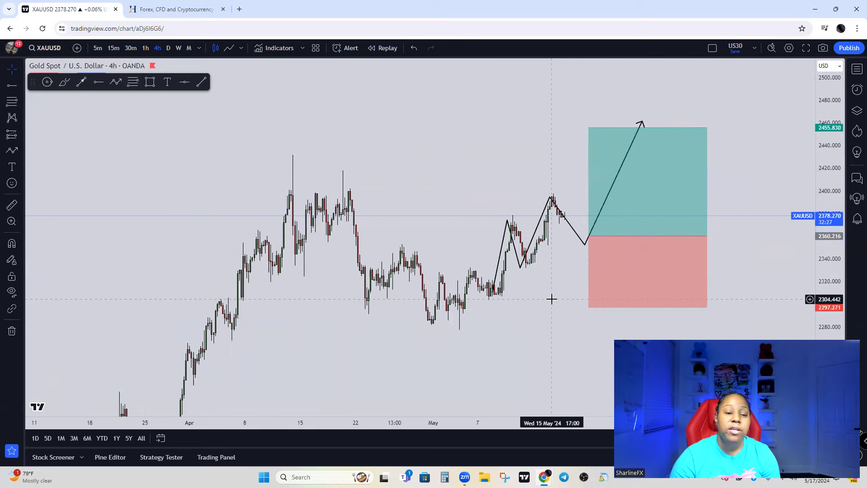
pyautogui.click(616, 218)
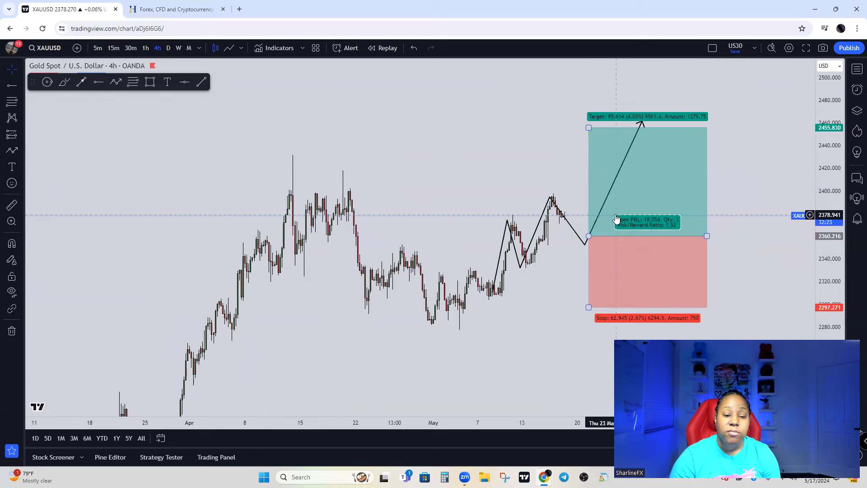
# Step: Draw an upward arrow beneath the rising May lows, from about 2275 to about 2430 beyond the latest candle
pyautogui.click(81, 82)
pyautogui.click(435, 333)
pyautogui.click(679, 157)
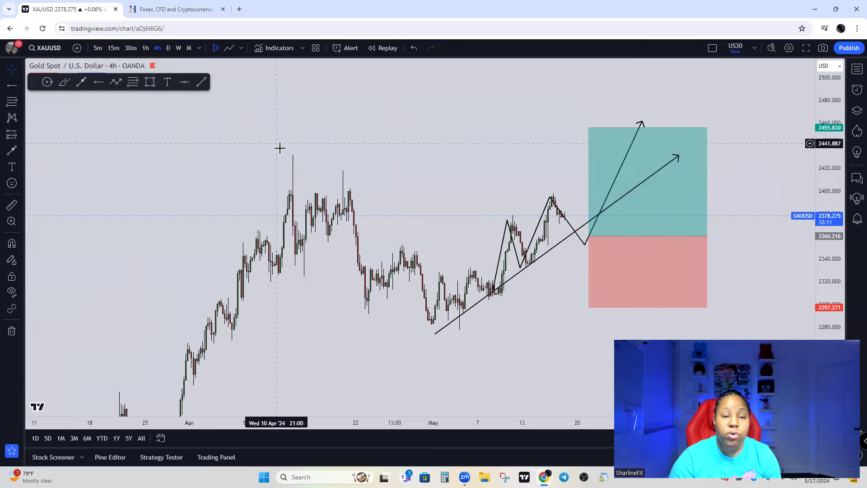
pyautogui.moveTo(454, 248); pyautogui.dragTo(589, 250)
pyautogui.scroll(3, 532, 251)
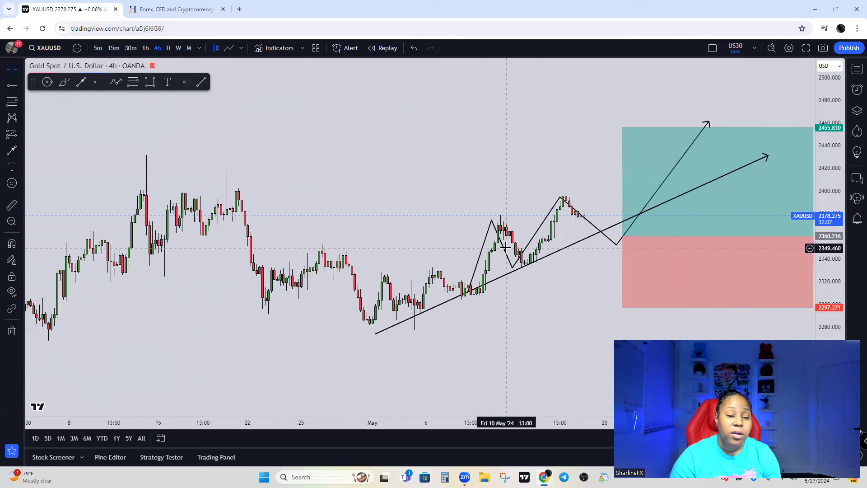
pyautogui.scroll(-3, 506, 248)
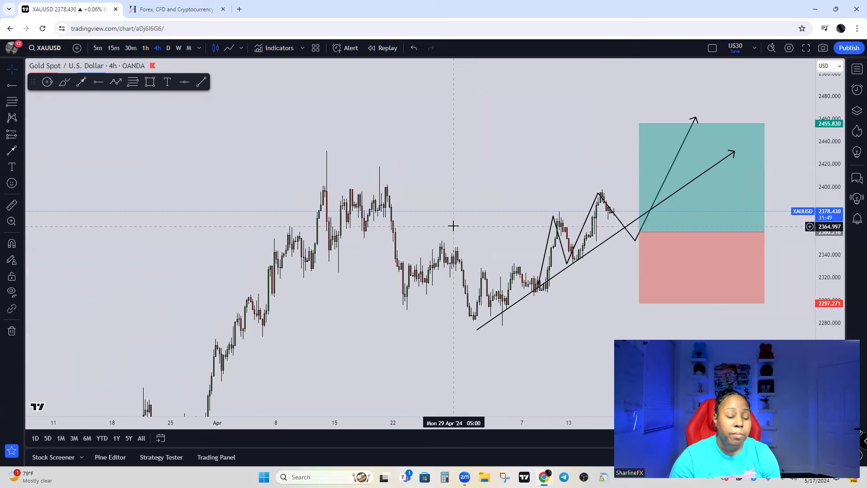
pyautogui.scroll(2, 469, 247)
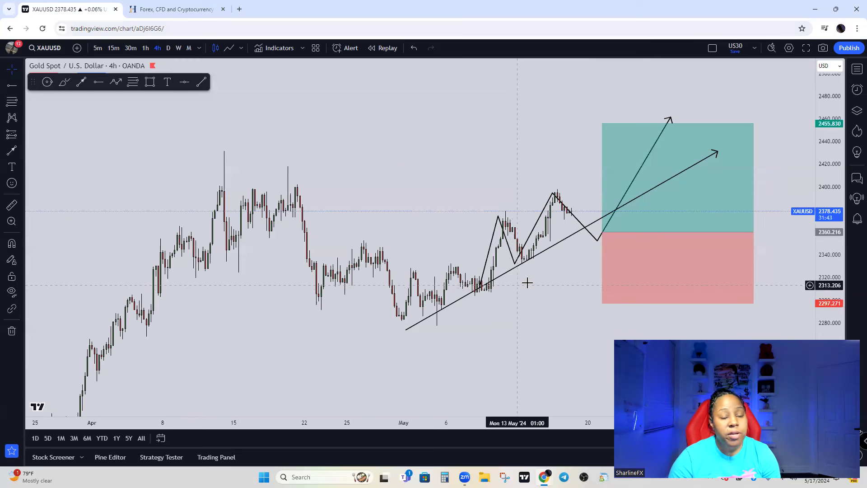
# Step: Delete the long position, the projected path and the trend arrow from the chart
pyautogui.click(623, 271)
pyautogui.click(465, 72)
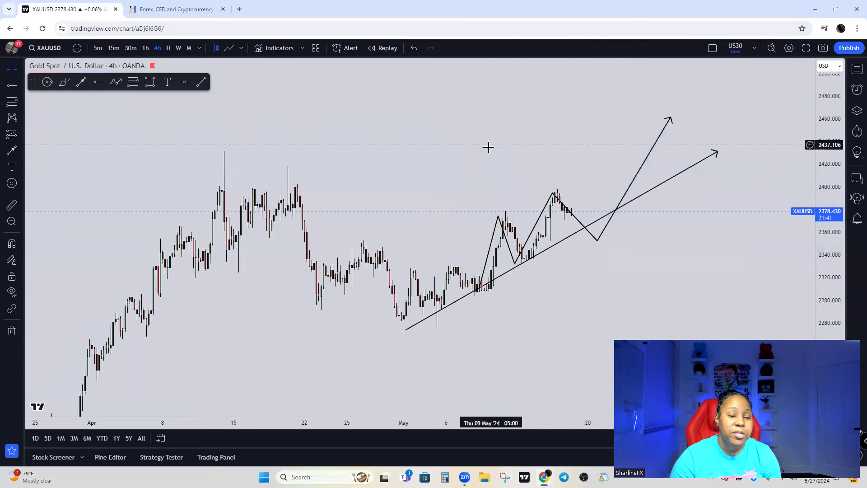
pyautogui.click(666, 123)
pyautogui.click(479, 72)
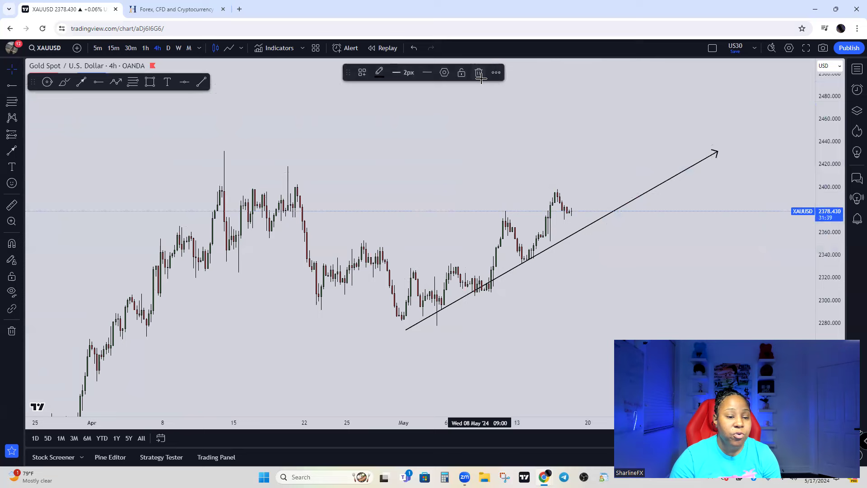
pyautogui.click(584, 229)
pyautogui.click(479, 72)
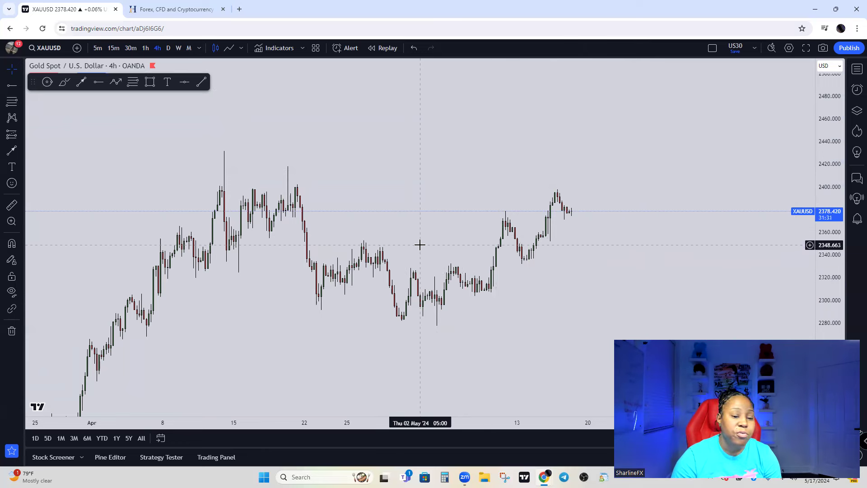
pyautogui.moveTo(381, 246); pyautogui.dragTo(535, 224)
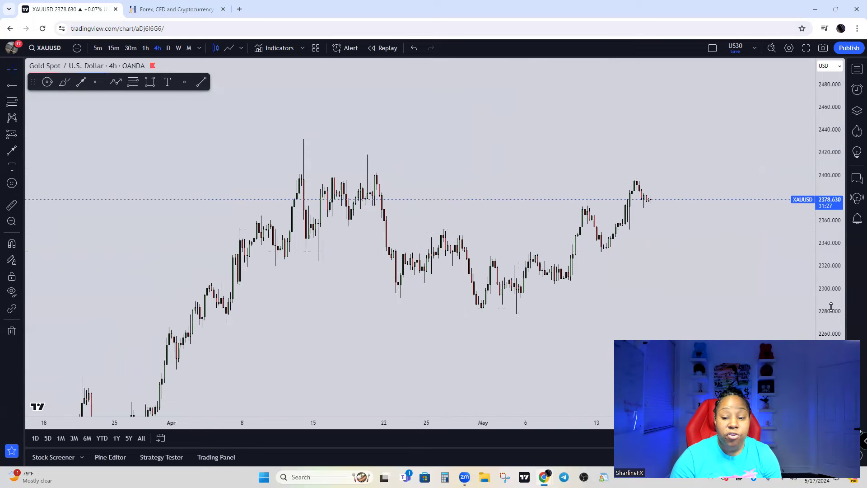
pyautogui.moveTo(833, 295); pyautogui.dragTo(831, 276)
pyautogui.moveTo(692, 238); pyautogui.dragTo(681, 257)
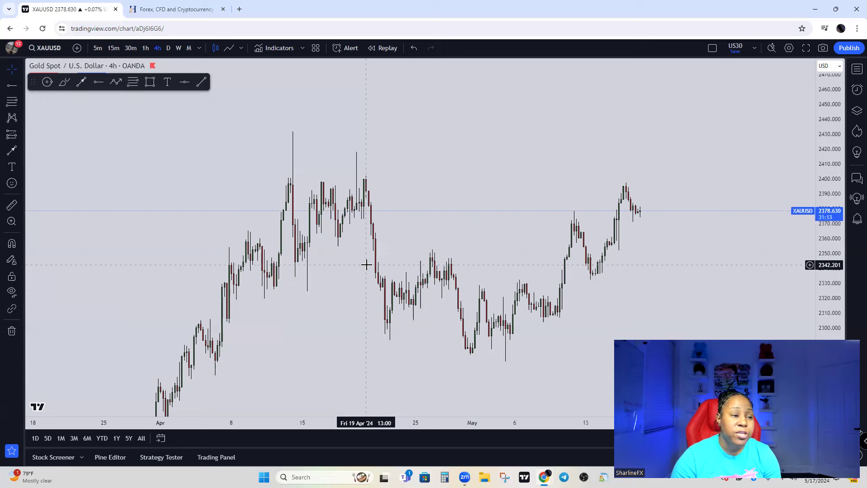
# Step: Examine the account types on the Hankotrade website and return to the XAUUSD chart in TradingView
pyautogui.click(177, 9)
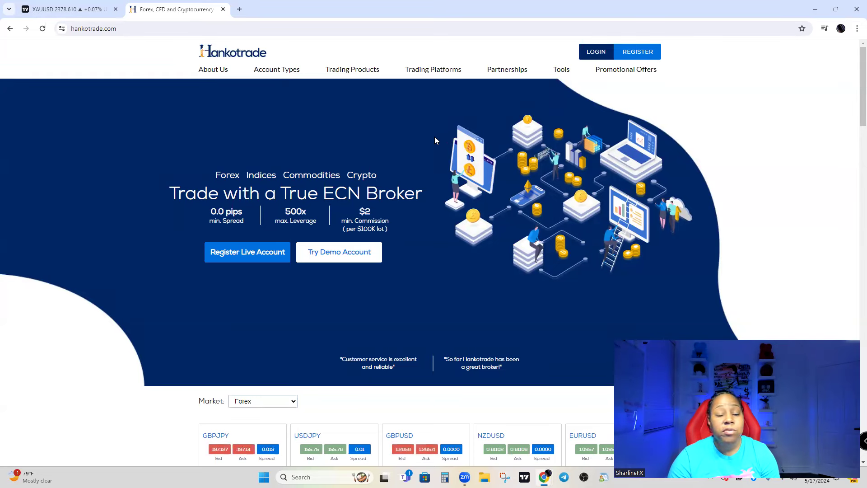
pyautogui.scroll(-5, 436, 145)
pyautogui.scroll(1, 835, 64)
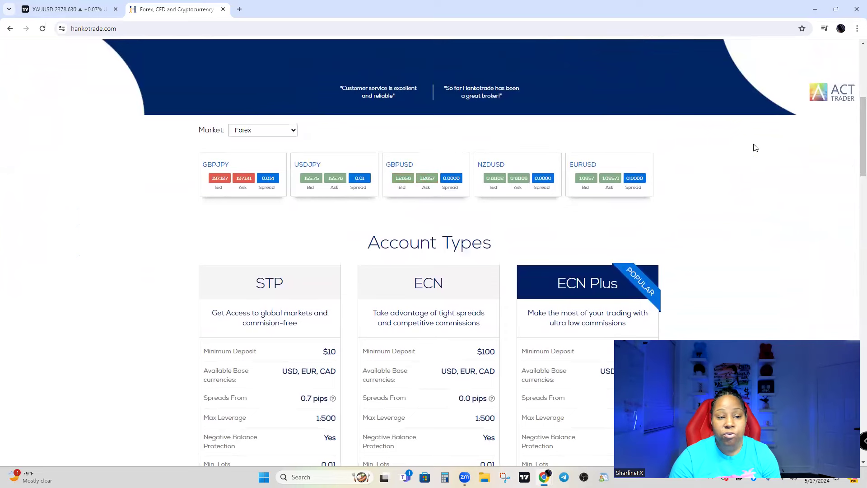
pyautogui.scroll(4, 754, 148)
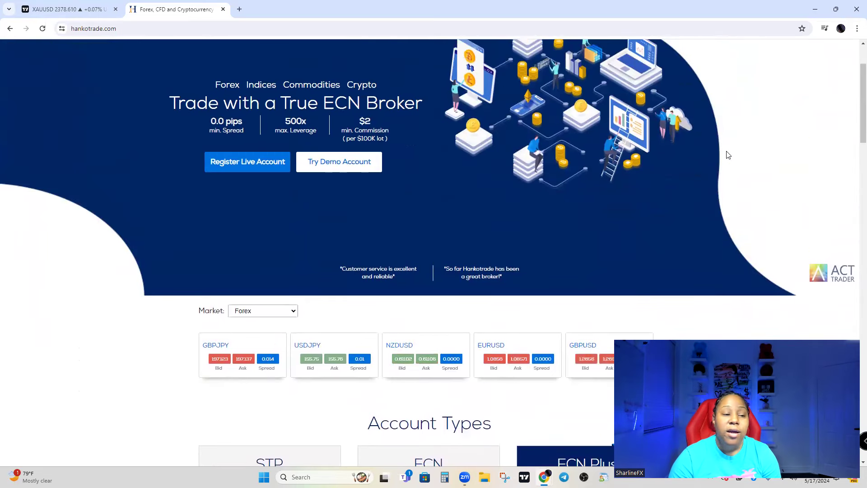
pyautogui.scroll(-5, 621, 172)
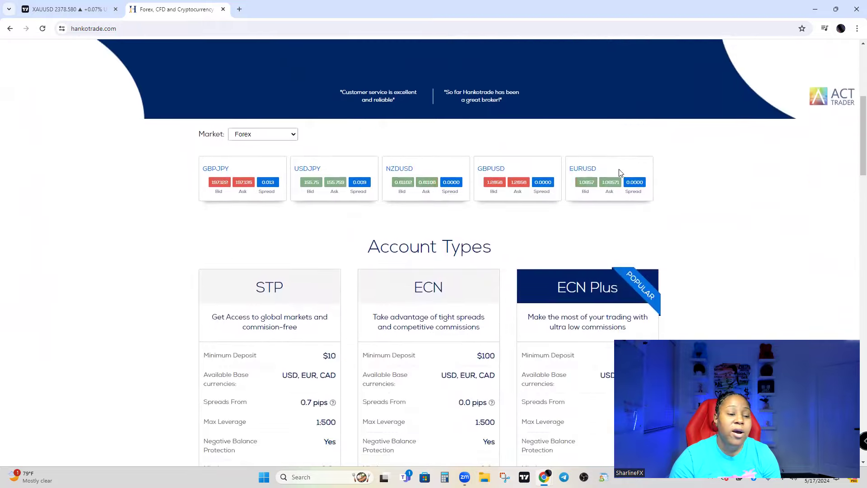
pyautogui.scroll(-2, 427, 244)
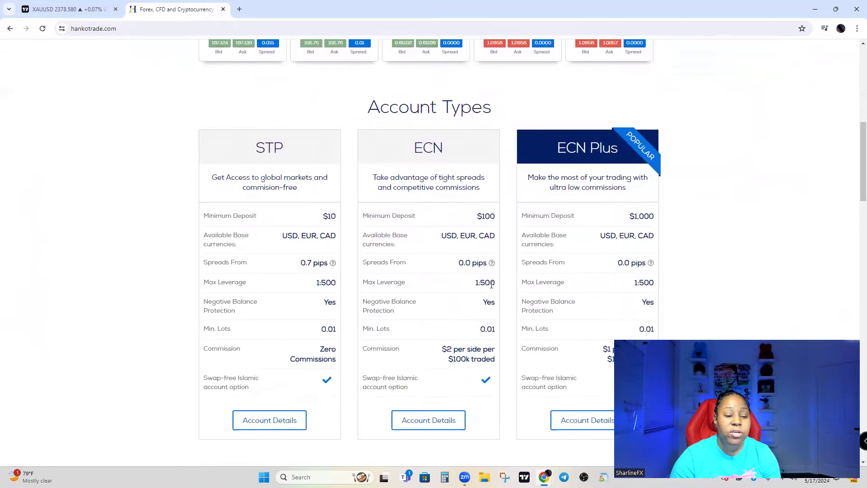
pyautogui.scroll(9, 479, 284)
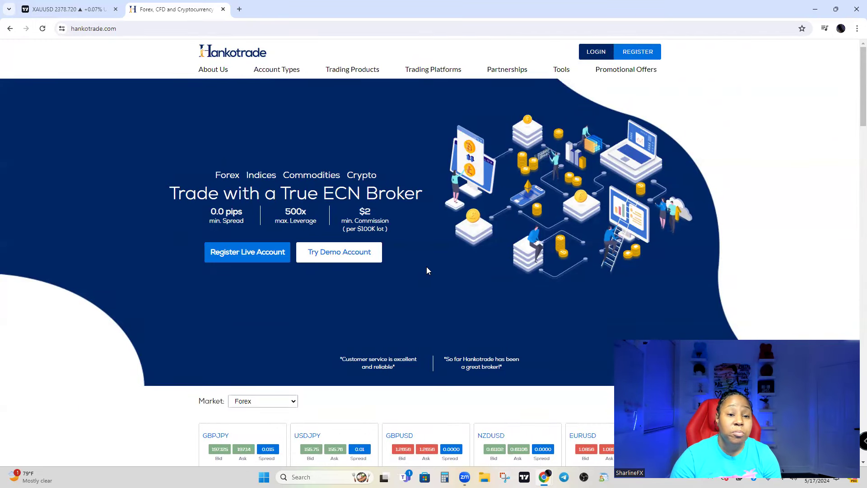
pyautogui.click(57, 9)
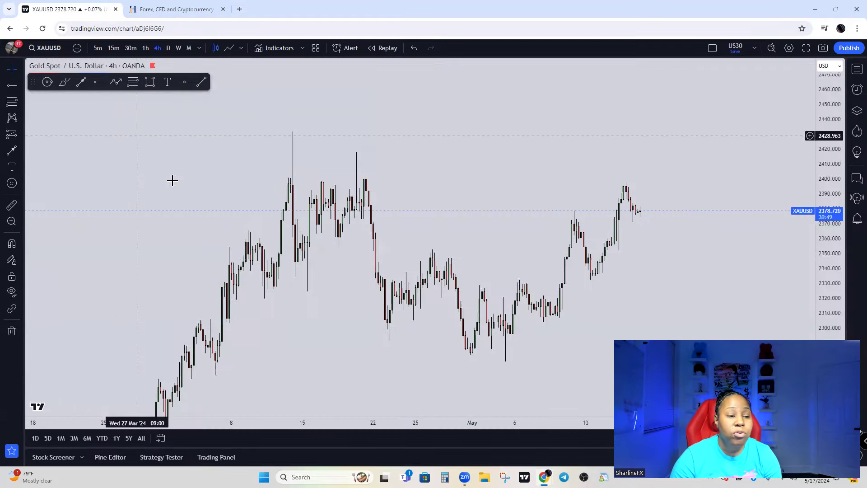